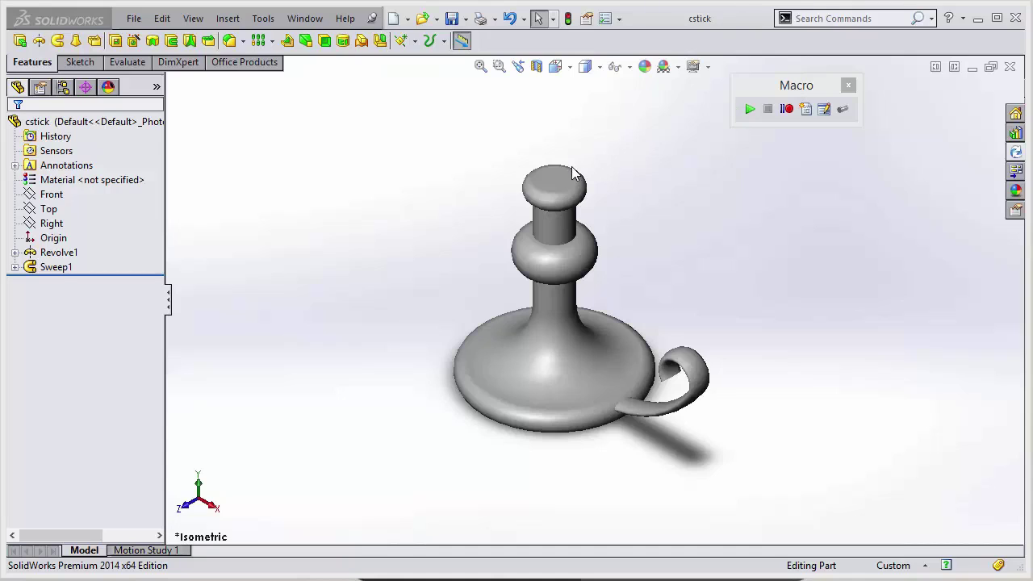
Step: Select the flat top face of the candlestick part cstick
left_click(551, 180)
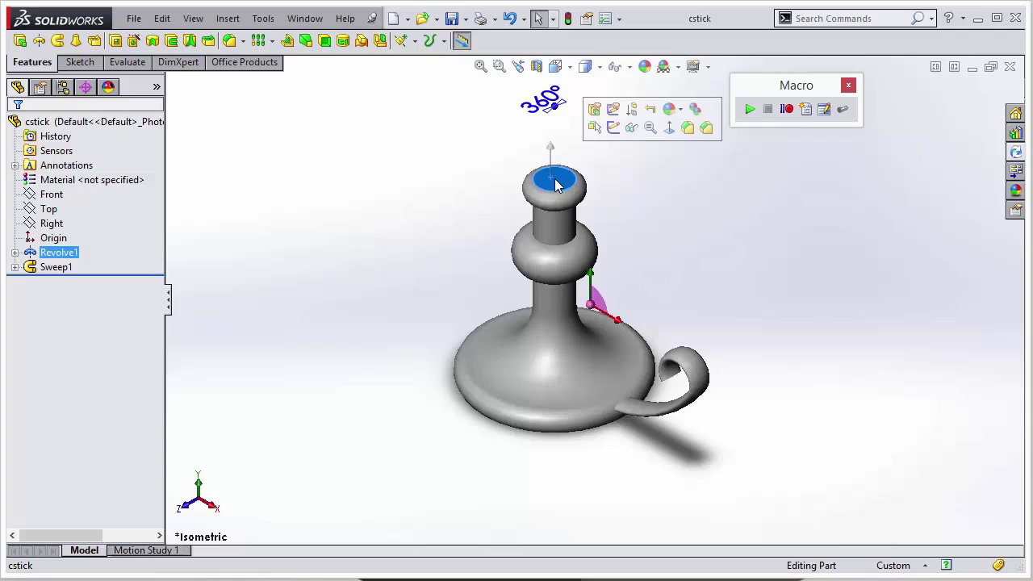
Step: Start recording a macro and open a new sketch on the candlestick's top face
left_click(788, 111)
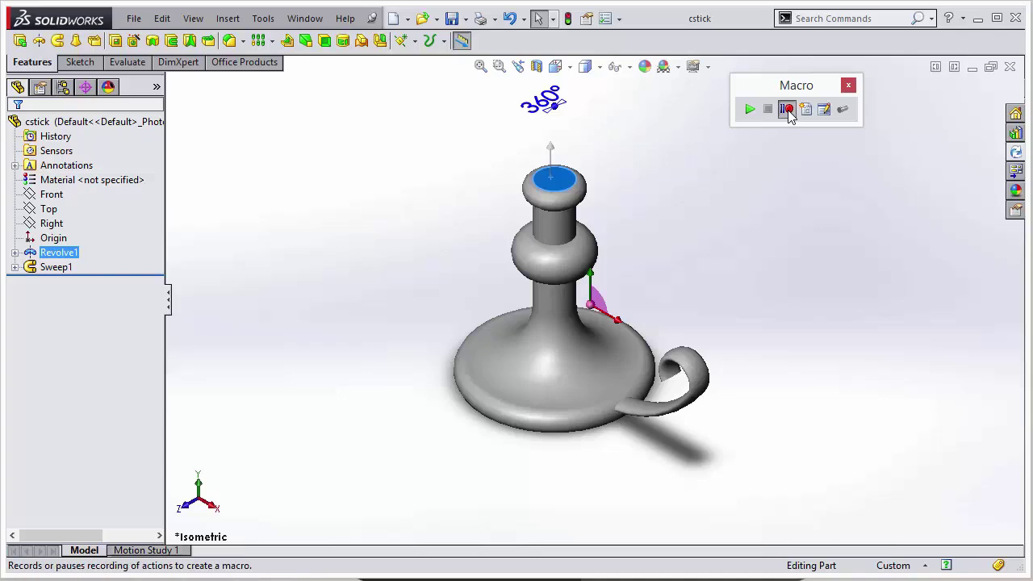
left_click(789, 111)
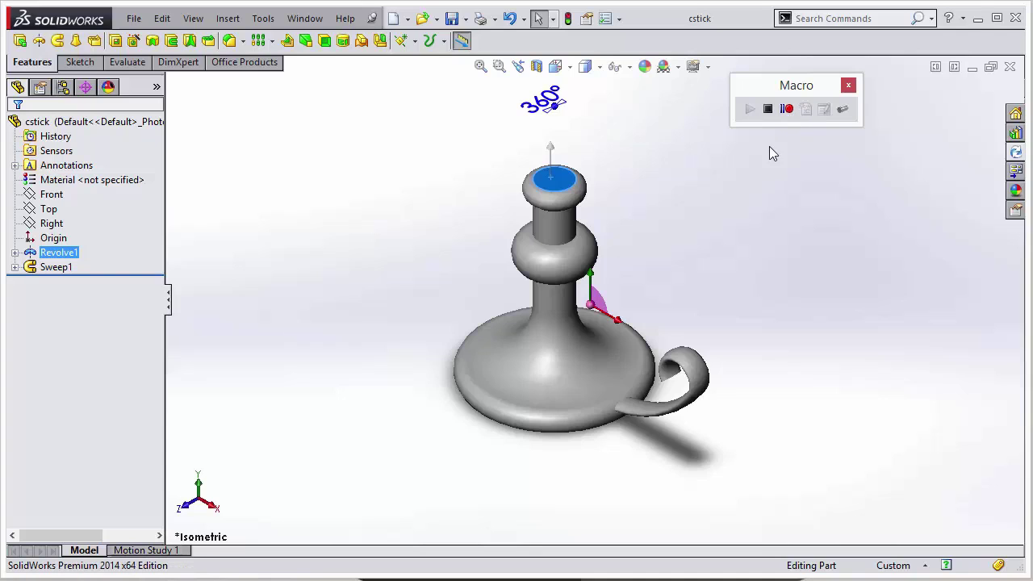
left_click(118, 44)
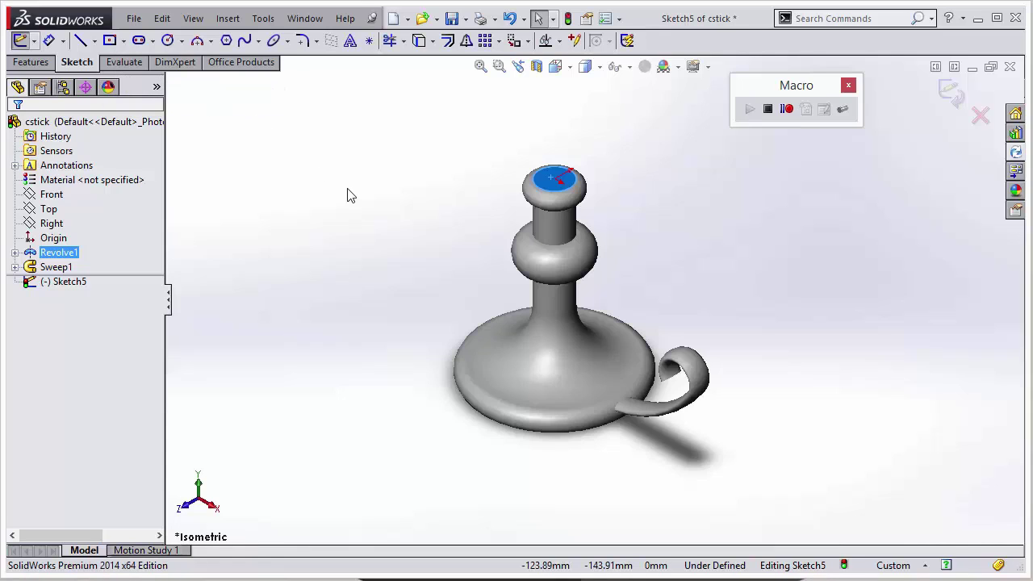
middle_click_drag(397, 228, 403, 274)
key("s")
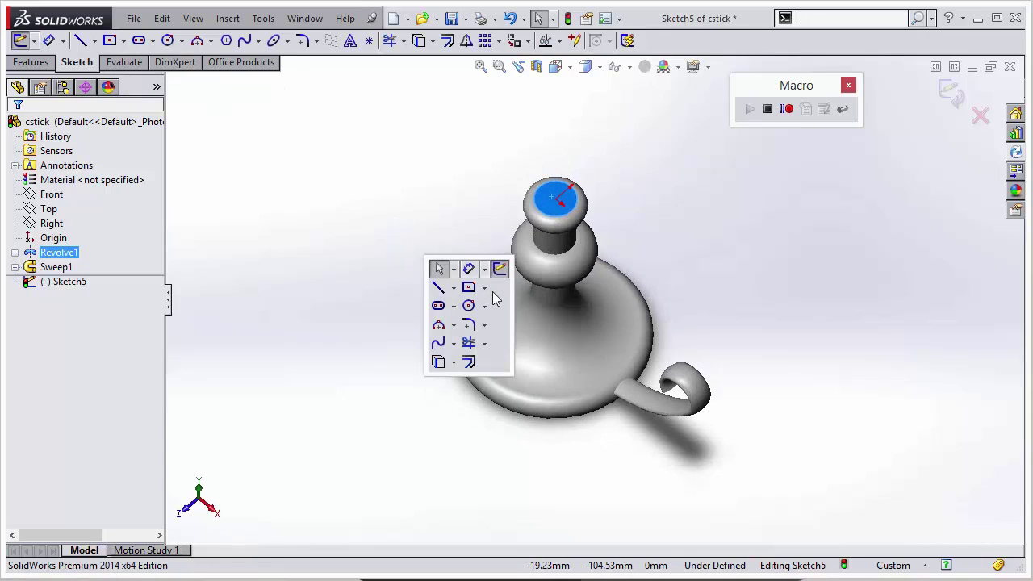
Step: Draw a circle centred on the top face with a 15 mm radius
left_click(468, 305)
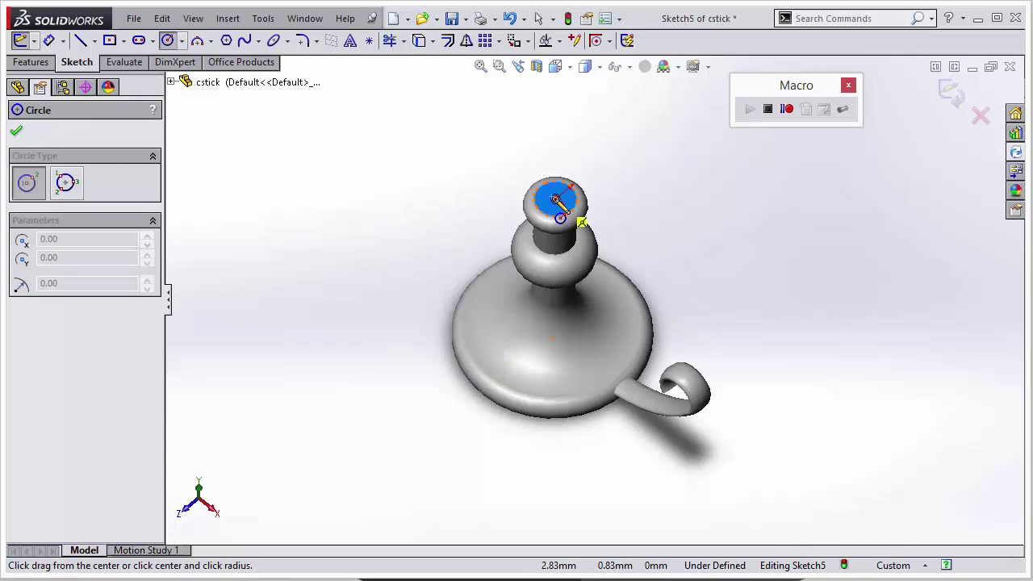
left_click(556, 198)
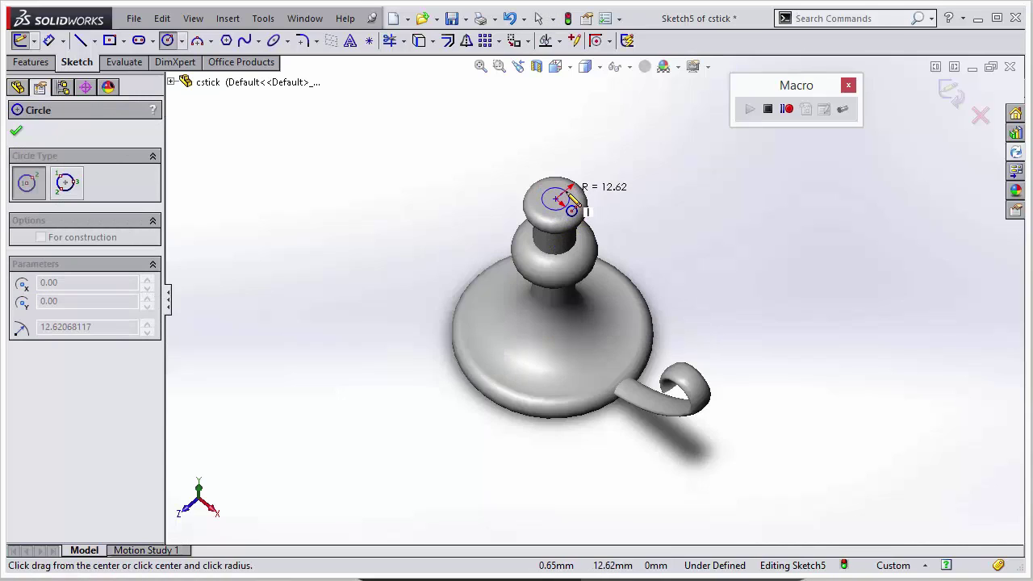
left_click(569, 194)
left_click(113, 474)
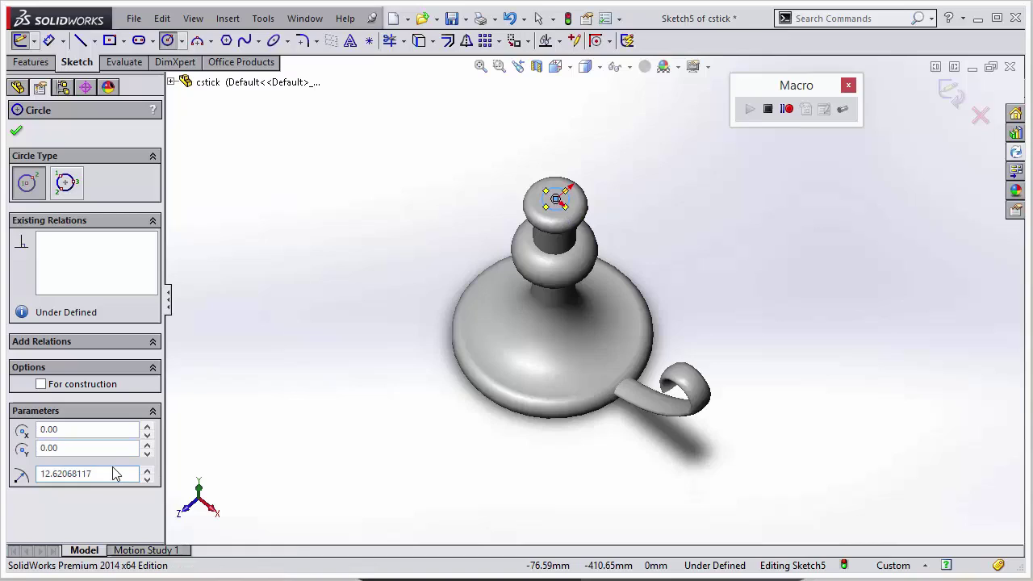
left_click_drag(102, 475, 33, 476)
type("15")
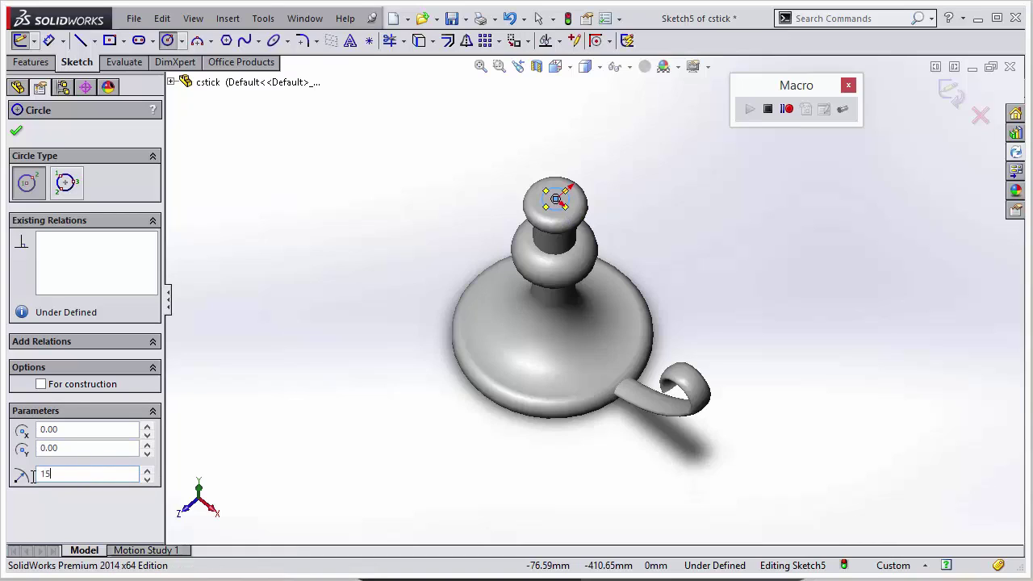
key("Return")
left_click(16, 131)
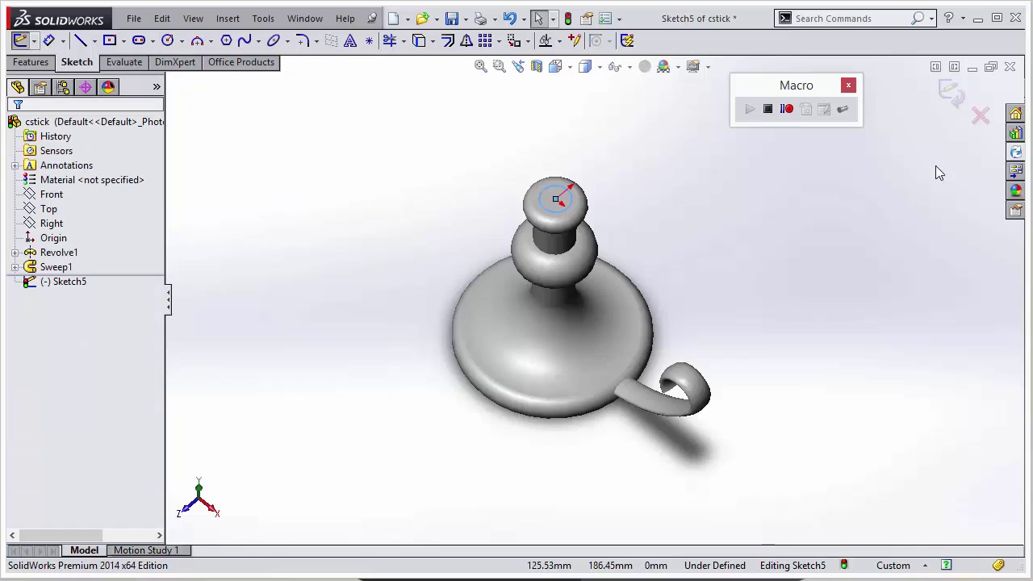
left_click(953, 93)
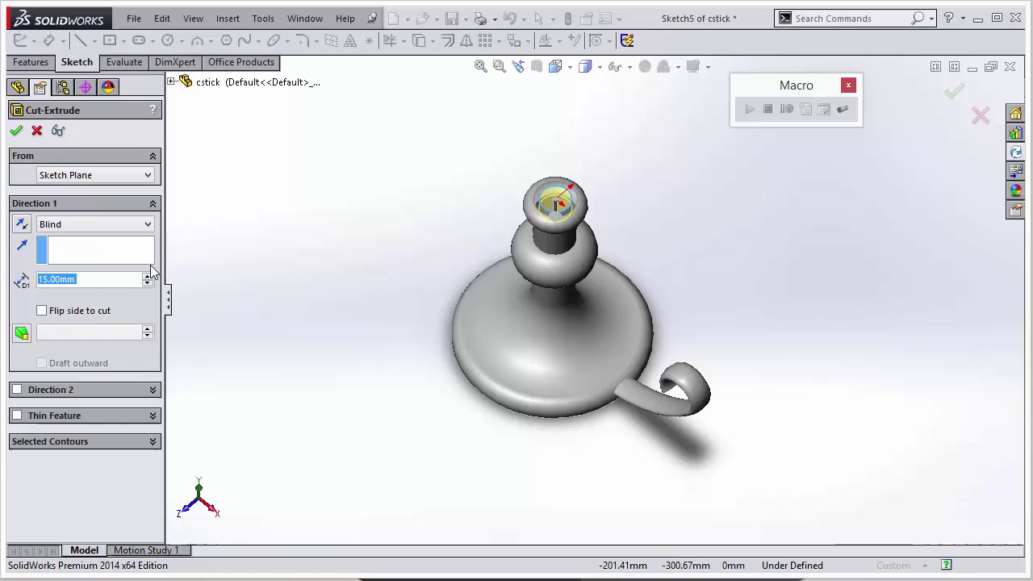
Step: Make the extruded cut Blind at 25 mm depth with a 10° draft angle
left_click_drag(121, 279, 45, 278)
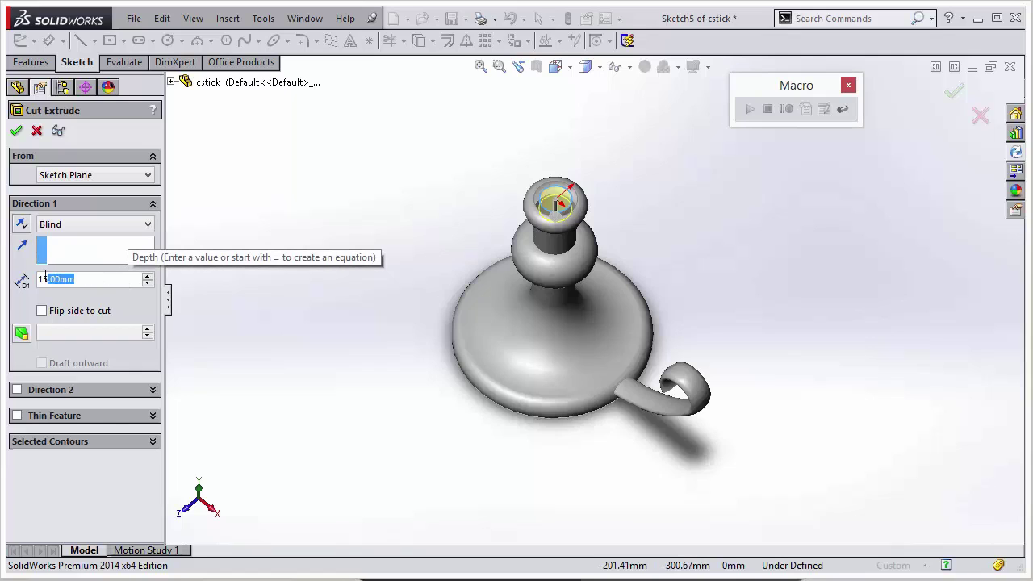
type("25")
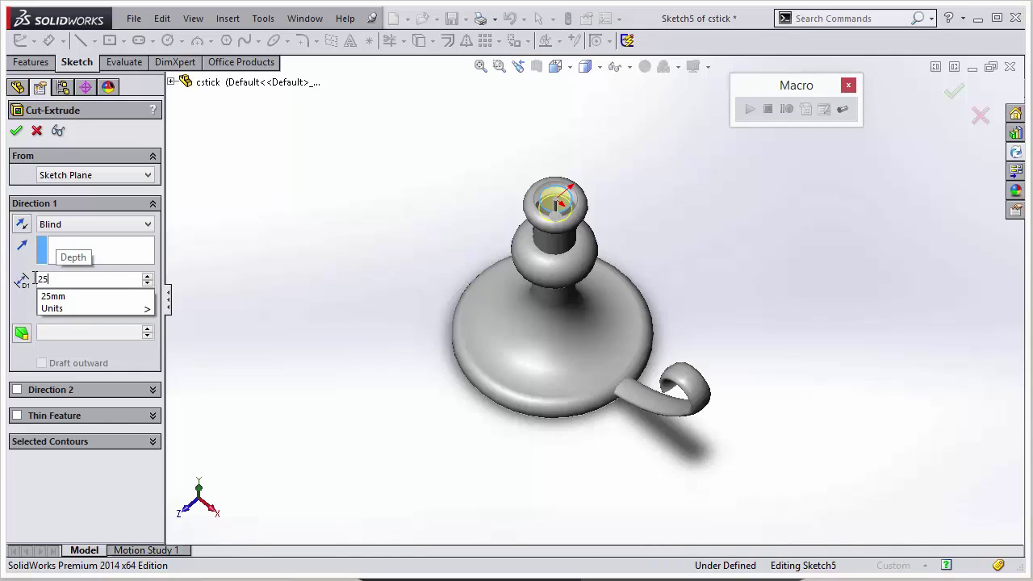
key("Return")
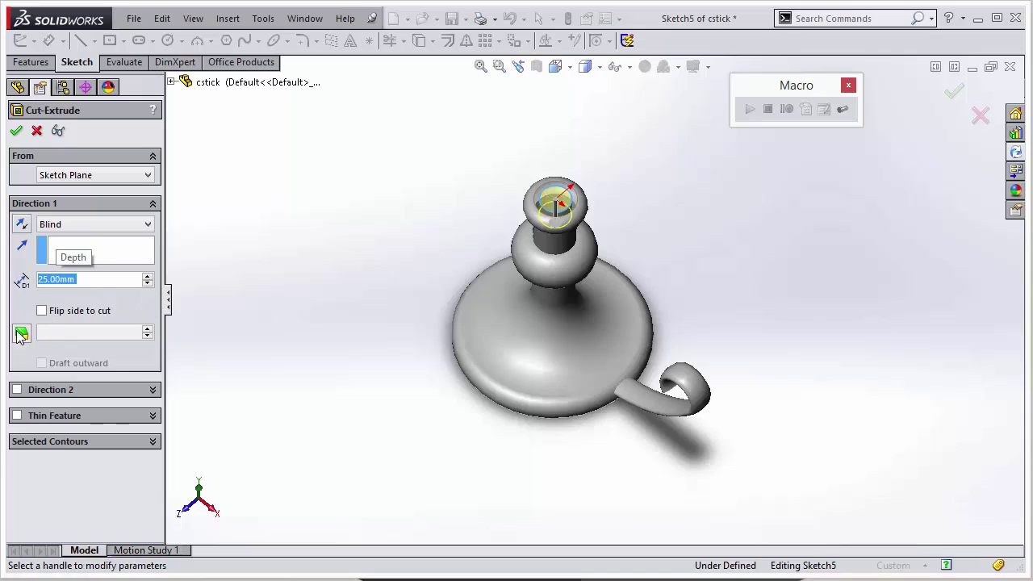
left_click(21, 334)
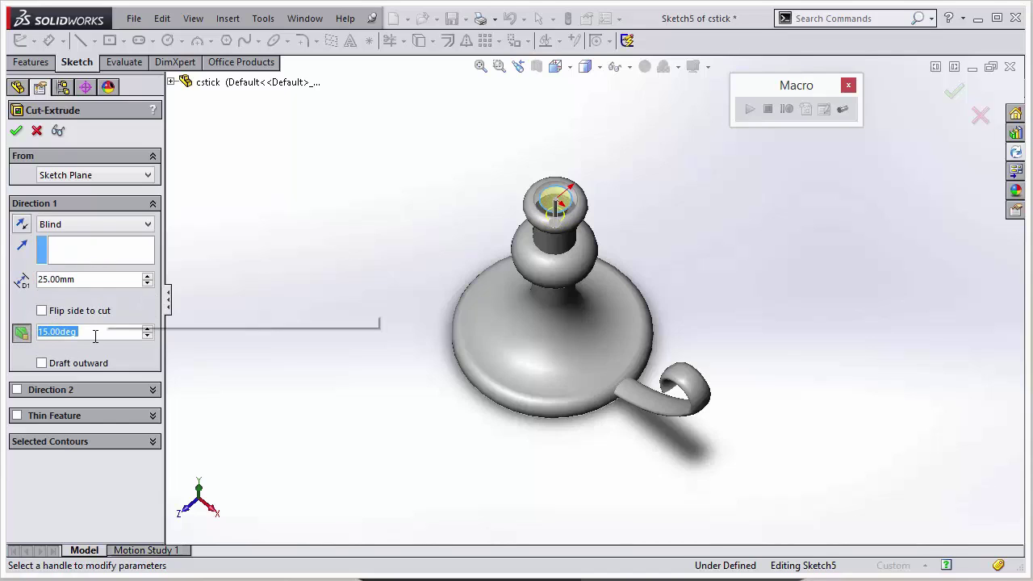
type("1")
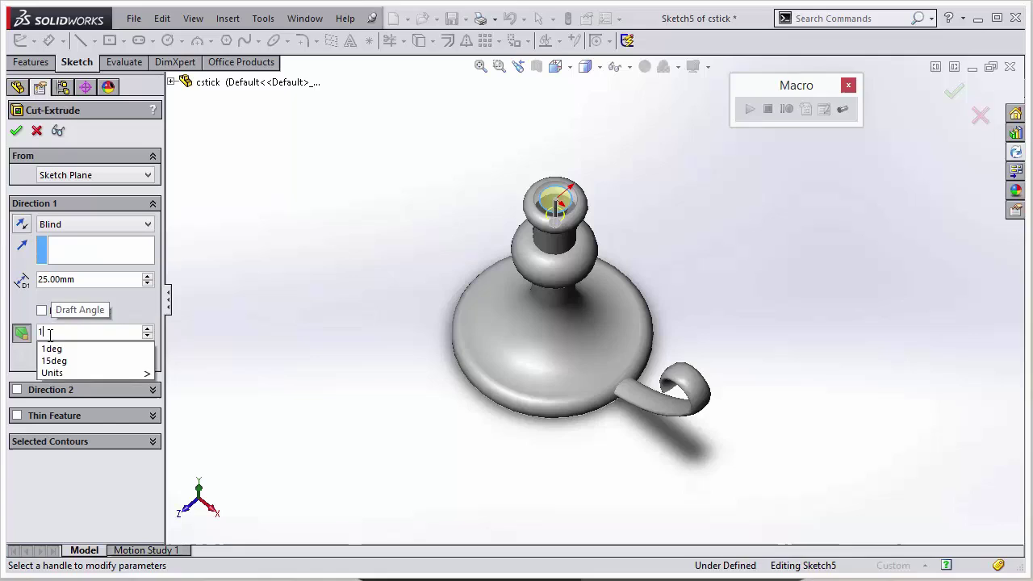
type("0")
key("Return")
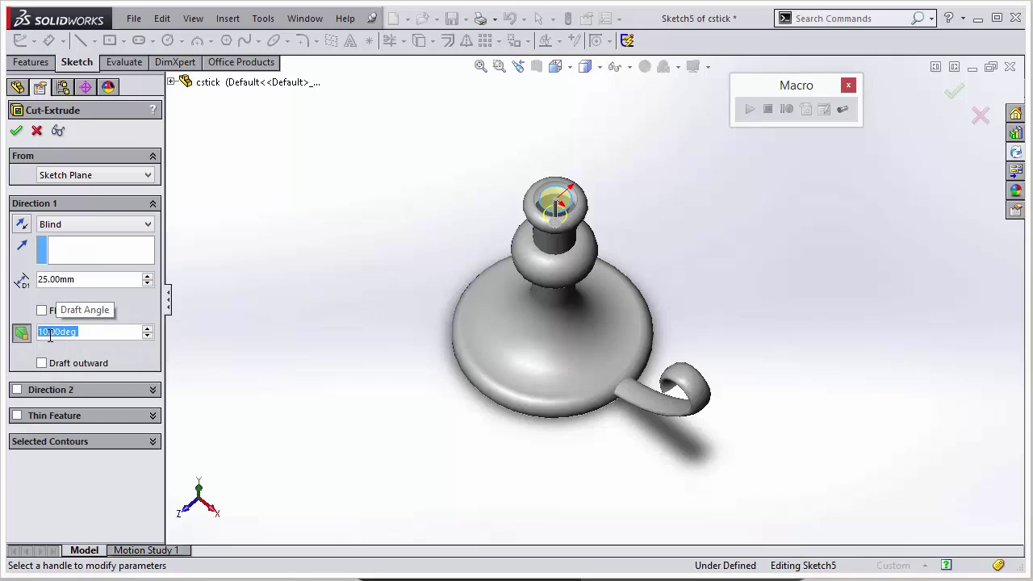
left_click(16, 132)
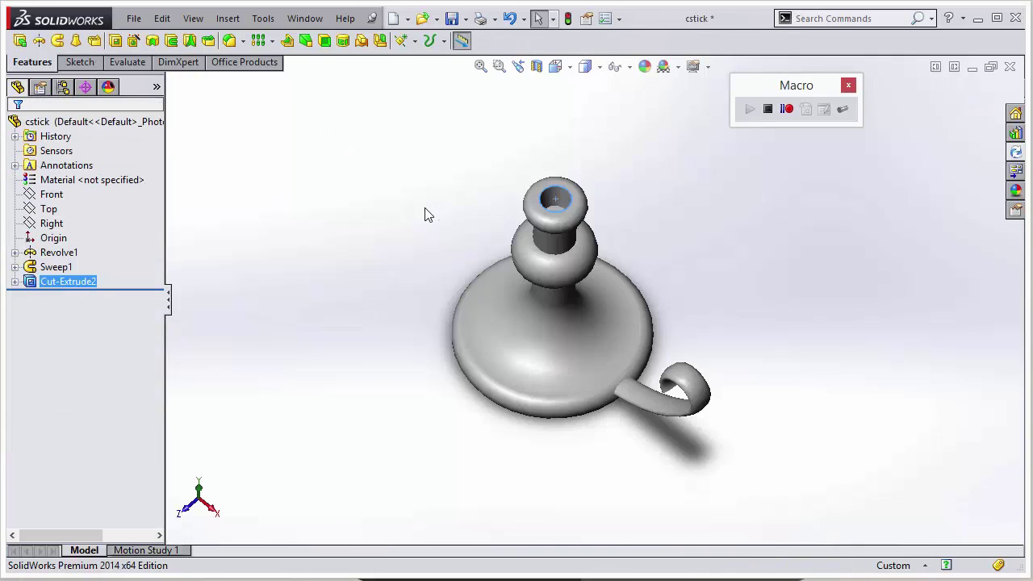
Step: Stop recording and save the macro as CutExtrudeWith10DegreeDraft.swp, changing 15 to 10 in the existing name
left_click(771, 113)
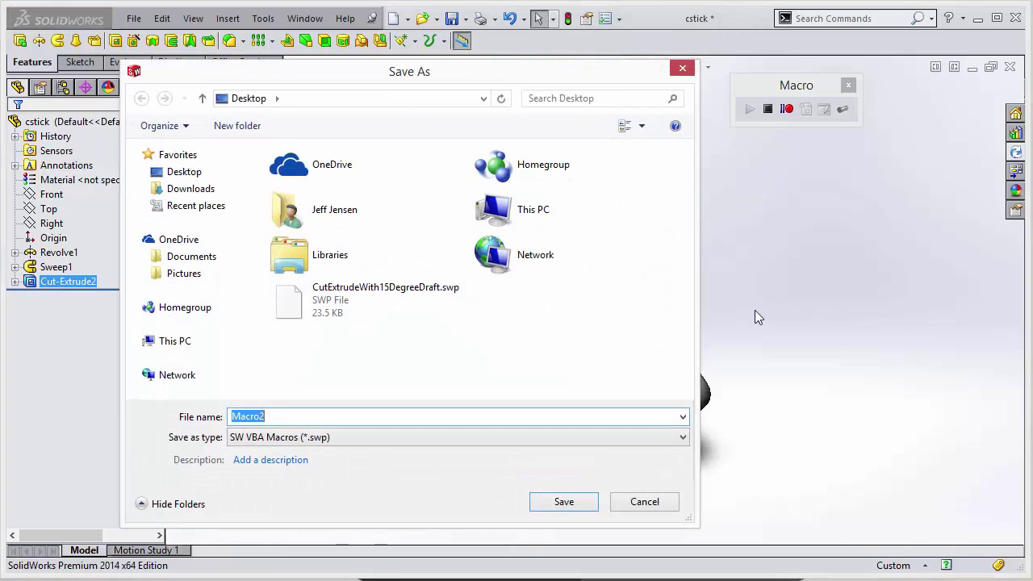
left_click(351, 315)
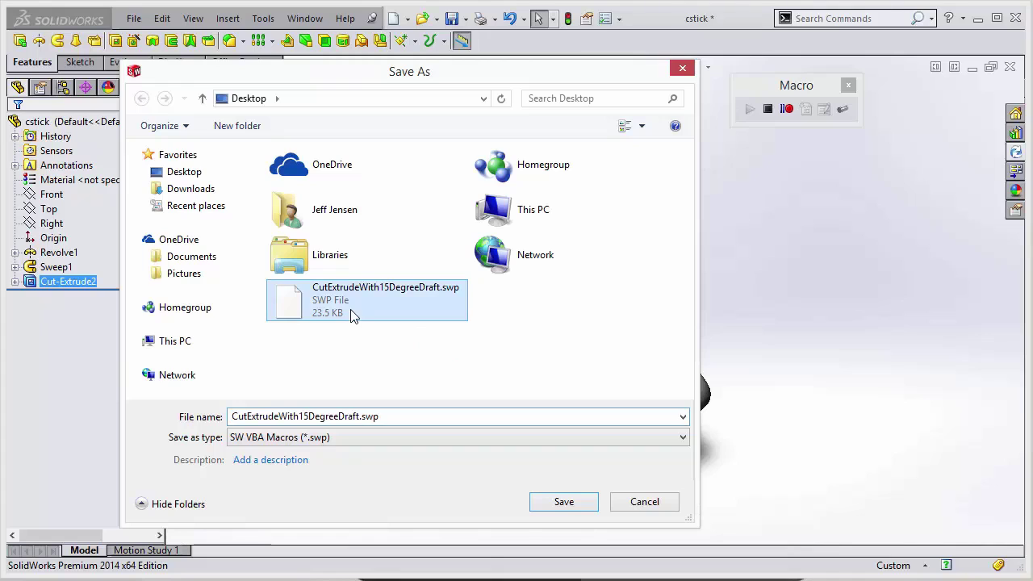
left_click(305, 415)
left_click(307, 416)
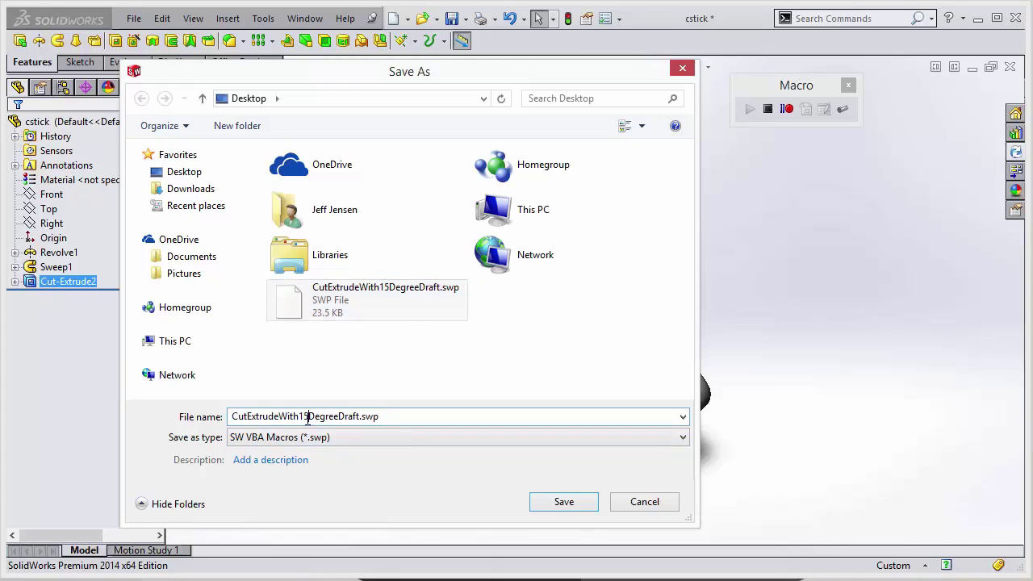
key("Delete")
type("0")
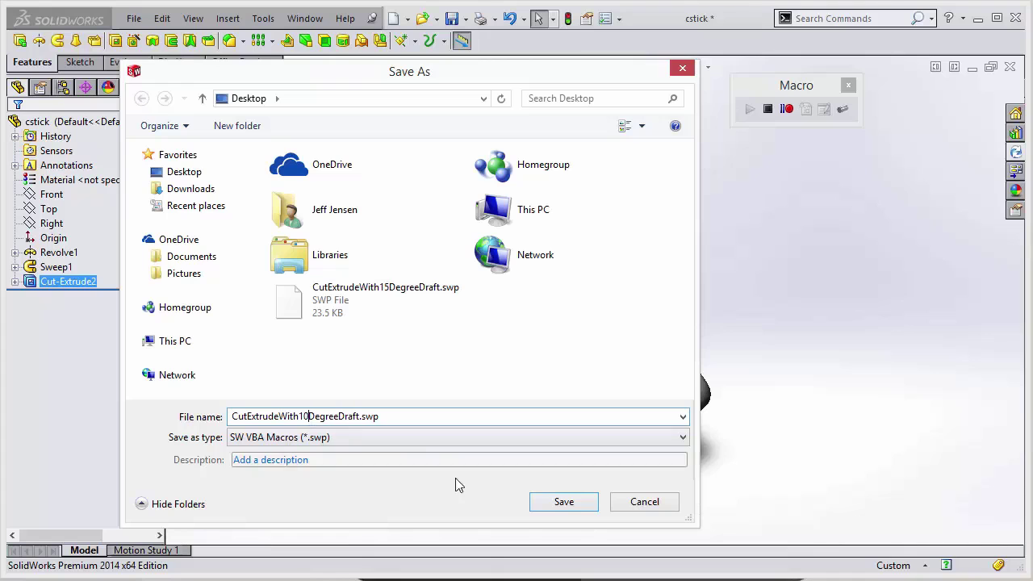
left_click(564, 502)
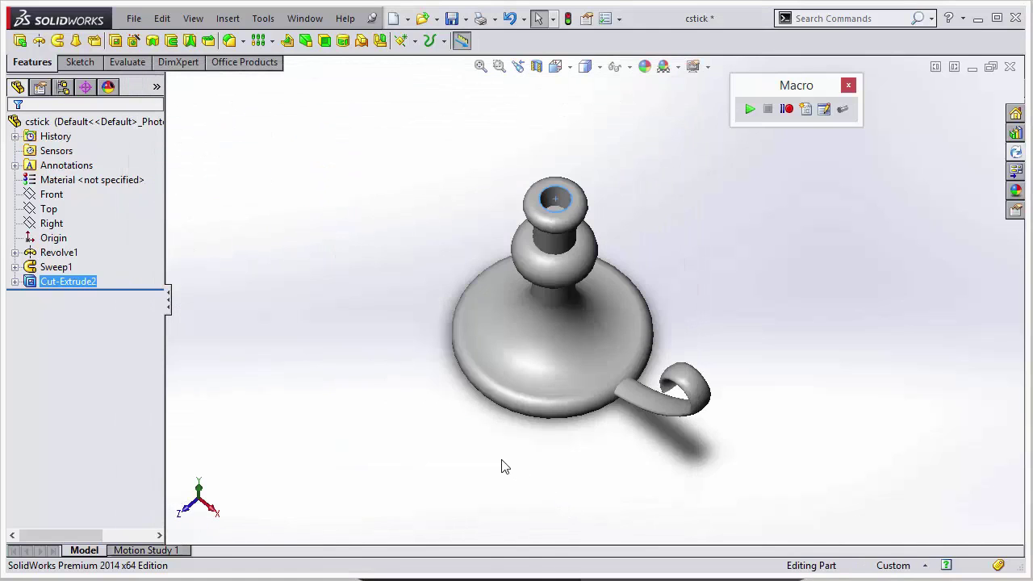
middle_click_drag(473, 477, 466, 223)
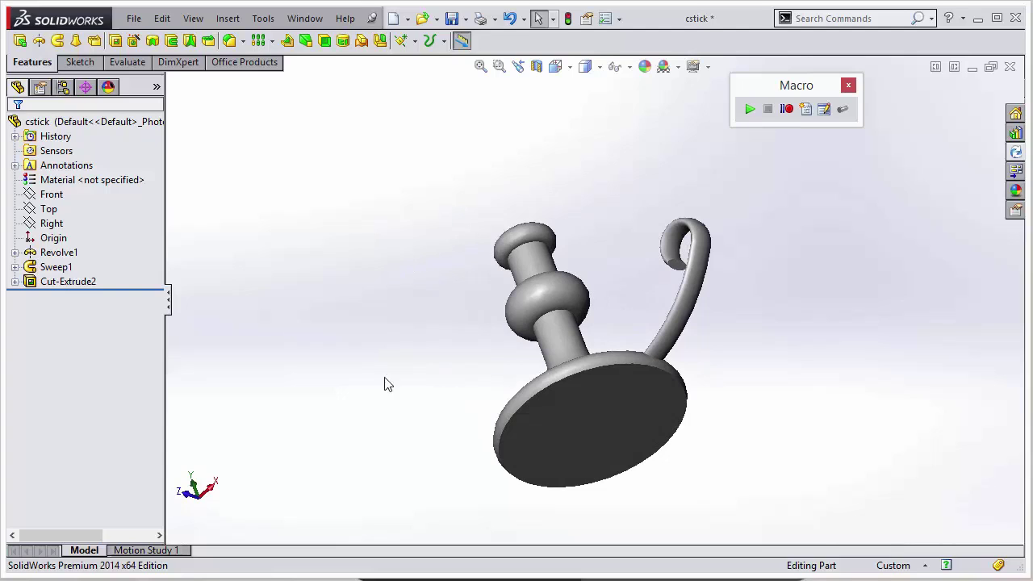
left_click(594, 448)
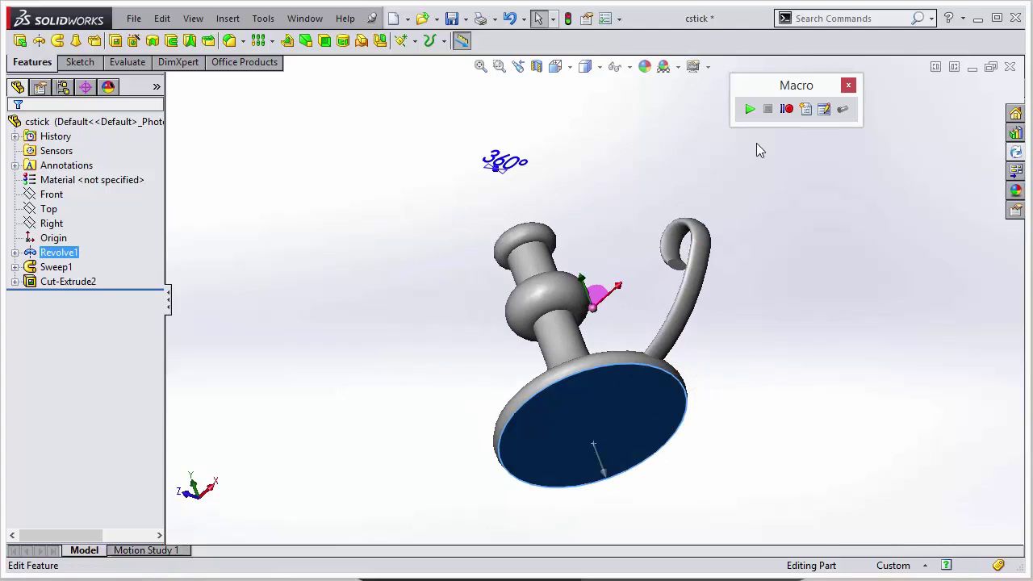
left_click(750, 110)
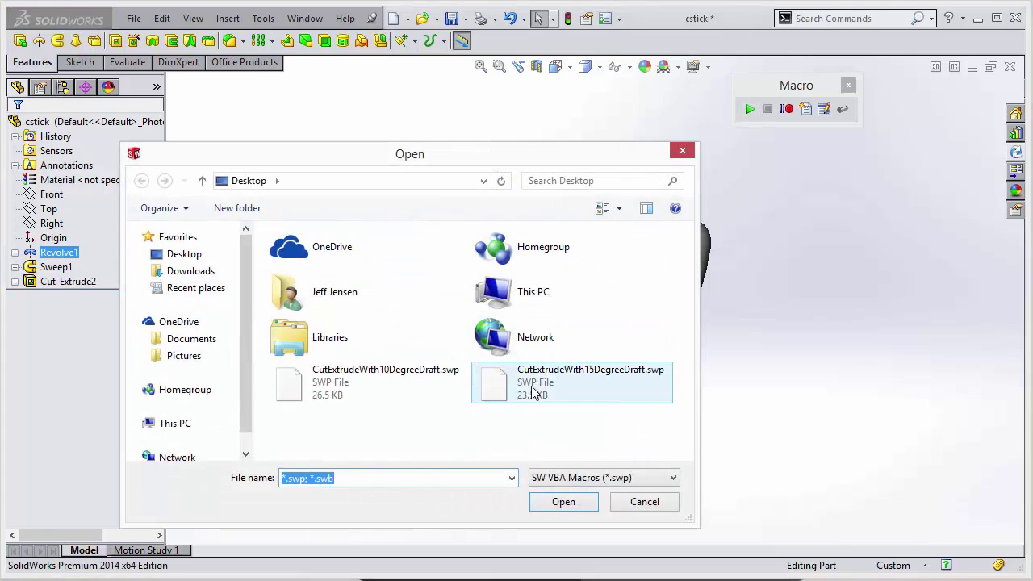
left_click(380, 377)
left_click(563, 502)
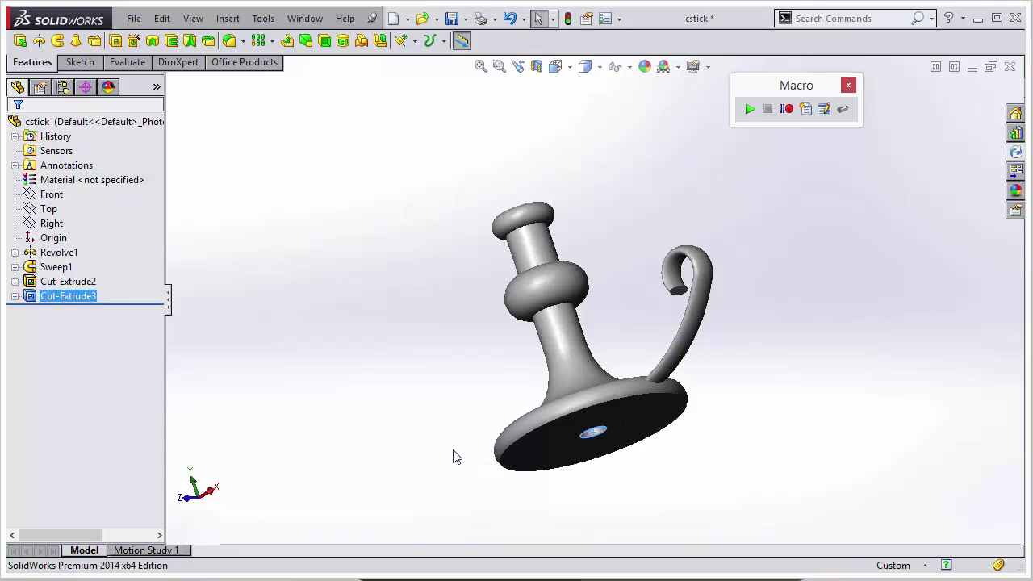
left_click(454, 454)
middle_click_drag(454, 454, 658, 397)
scroll(526, 354, "down", 5)
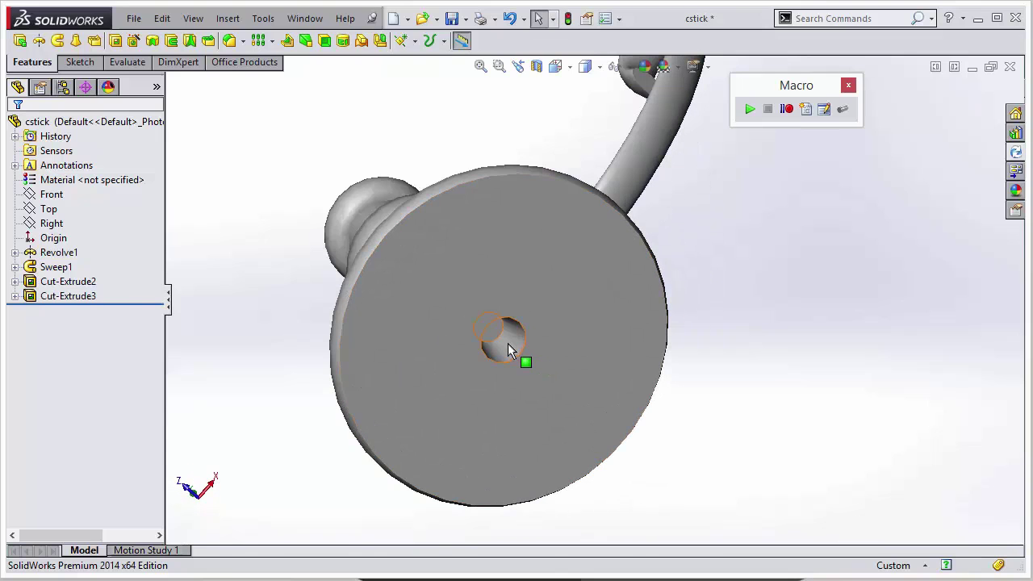
left_click(508, 343)
middle_click_drag(508, 343, 646, 495)
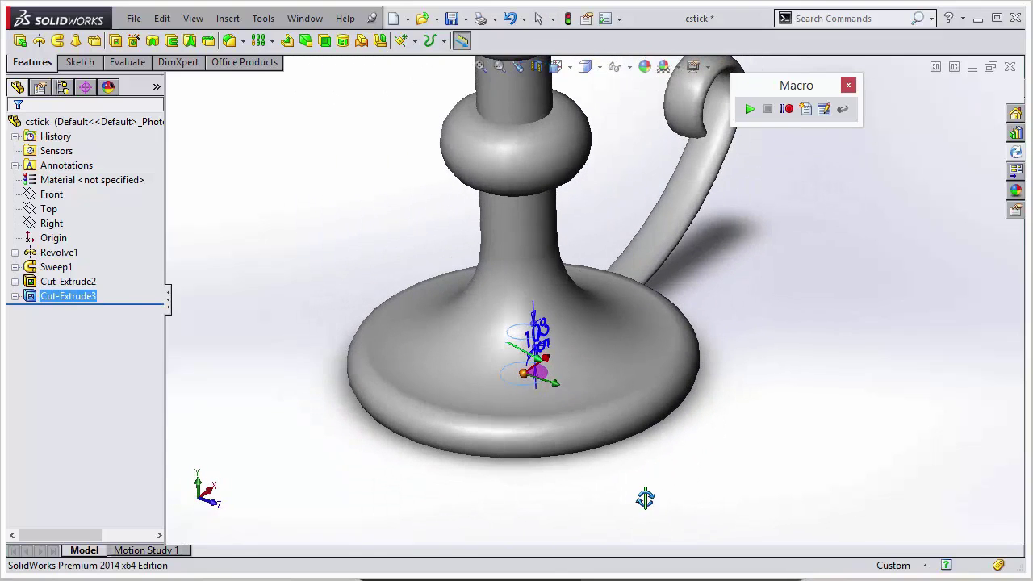
left_click(685, 484)
key("f")
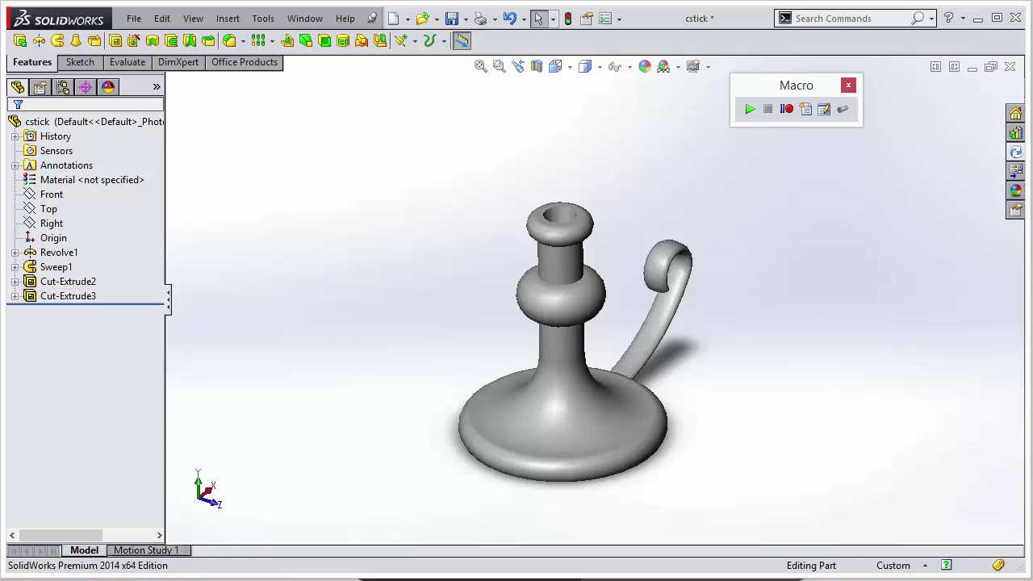
Step: Open Customize and show the Macro toolbar's commands on the Shortcut Bars tab
left_click(264, 19)
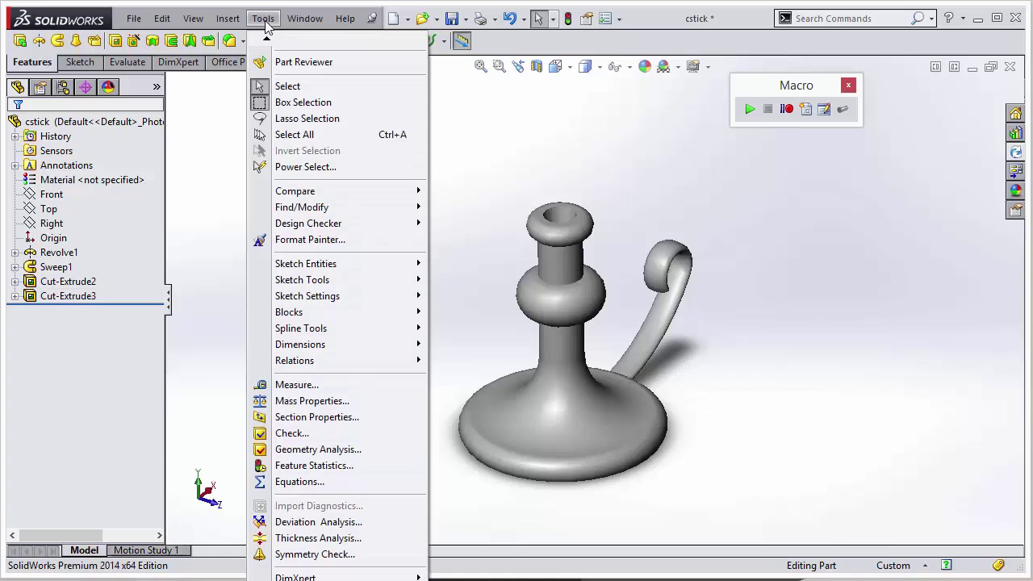
scroll(339, 484, "down", 1)
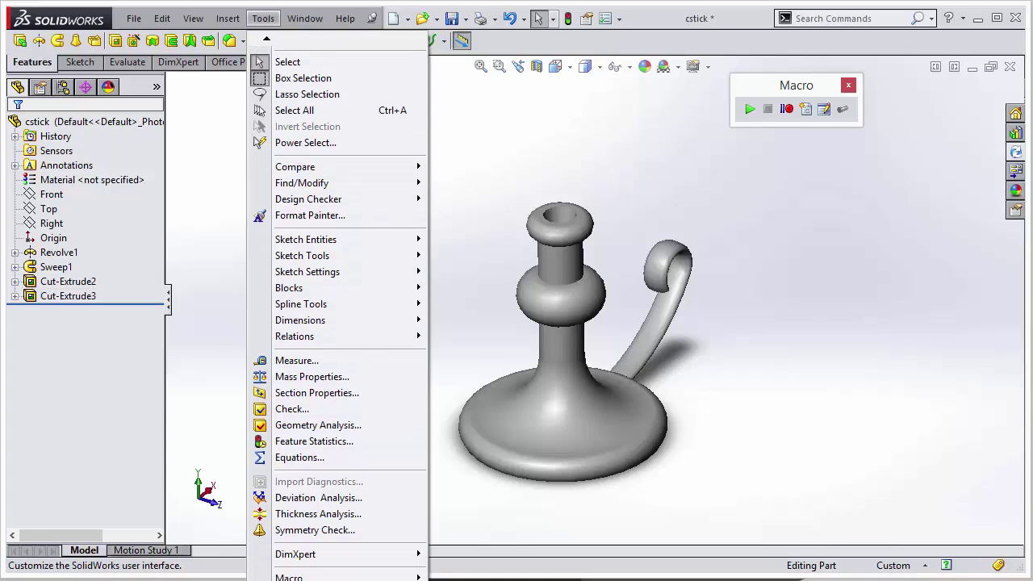
key("Return")
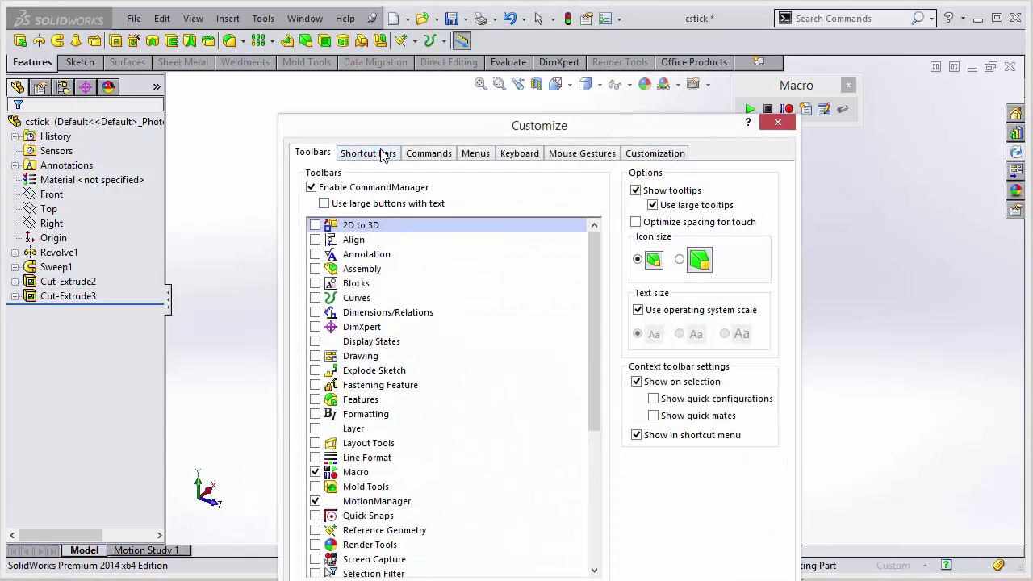
left_click(385, 155)
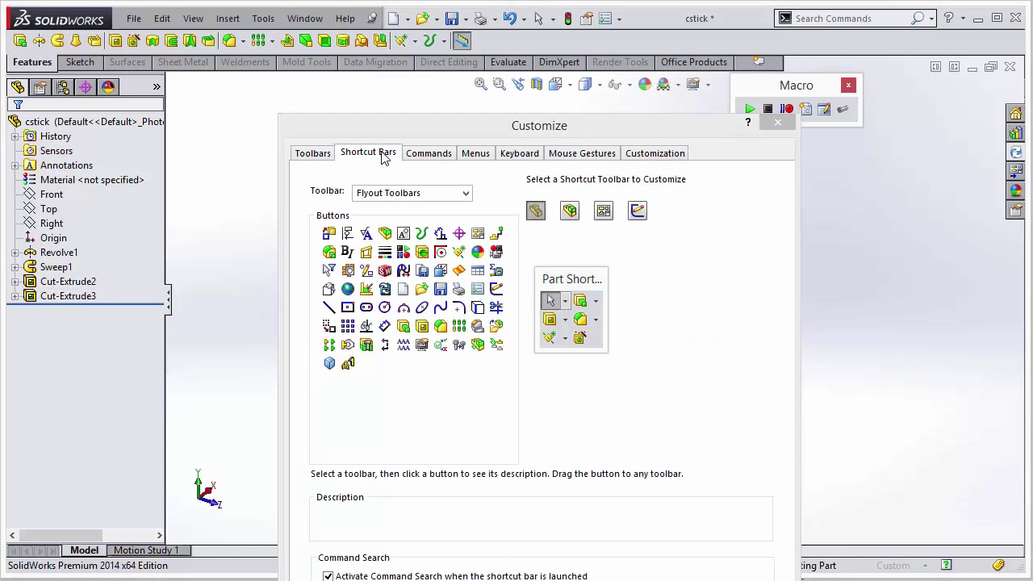
left_click(465, 194)
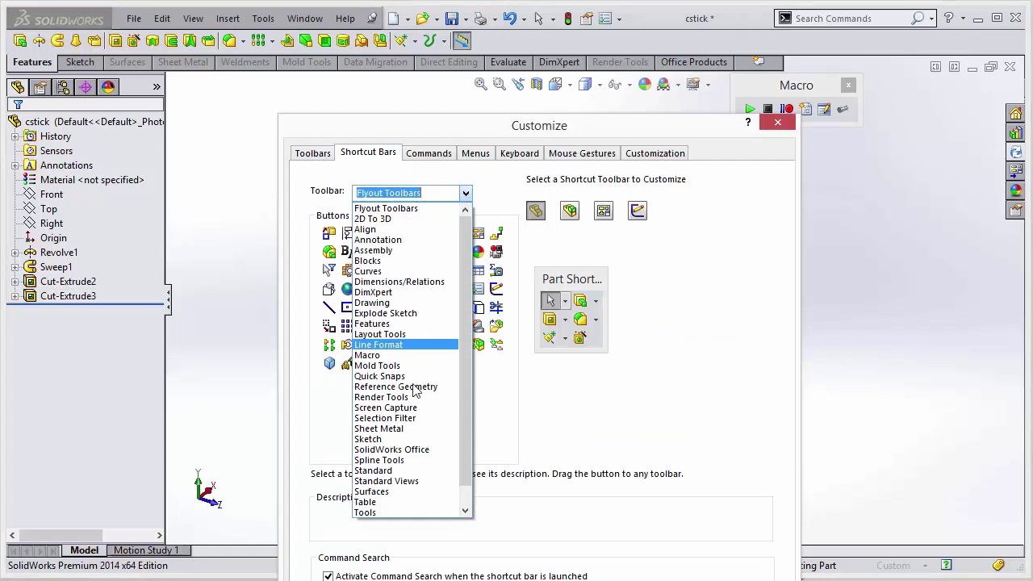
left_click(371, 356)
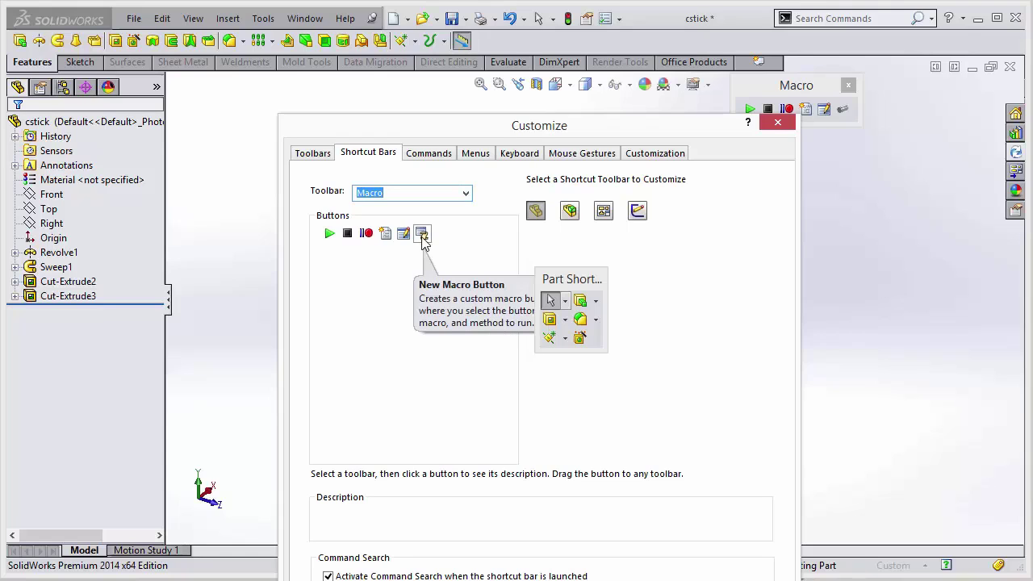
Step: Add a New Macro Button to the toolbar that runs CutExtrudeWith10DegreeDraft.swp, keeping the default icon
left_click_drag(422, 236, 508, 49)
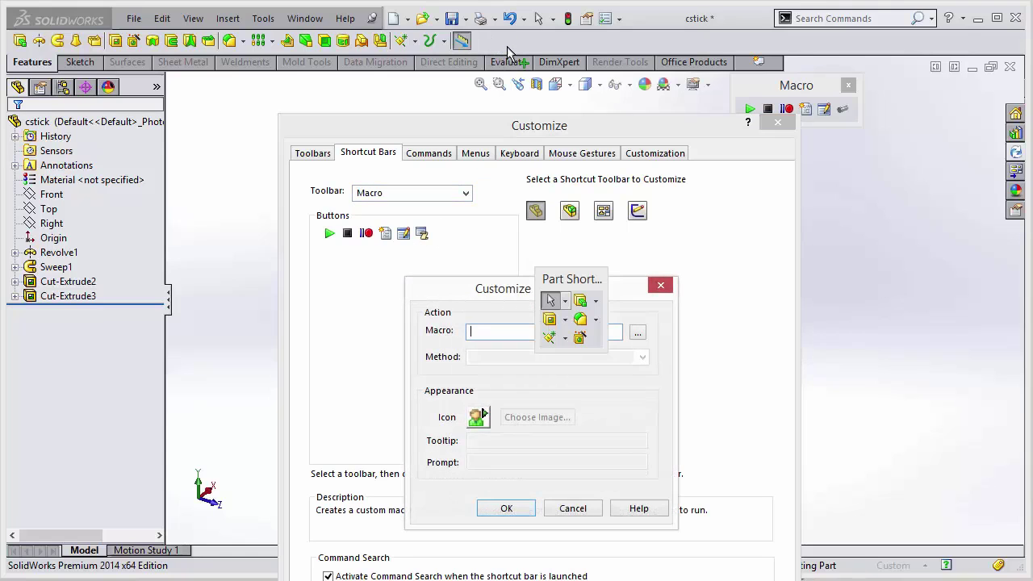
left_click_drag(494, 289, 327, 228)
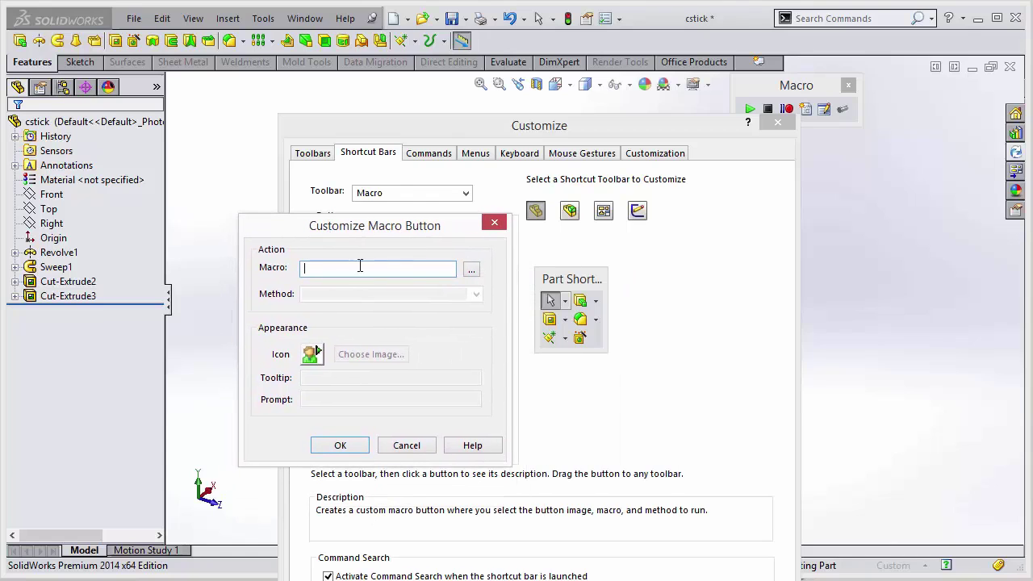
left_click(472, 273)
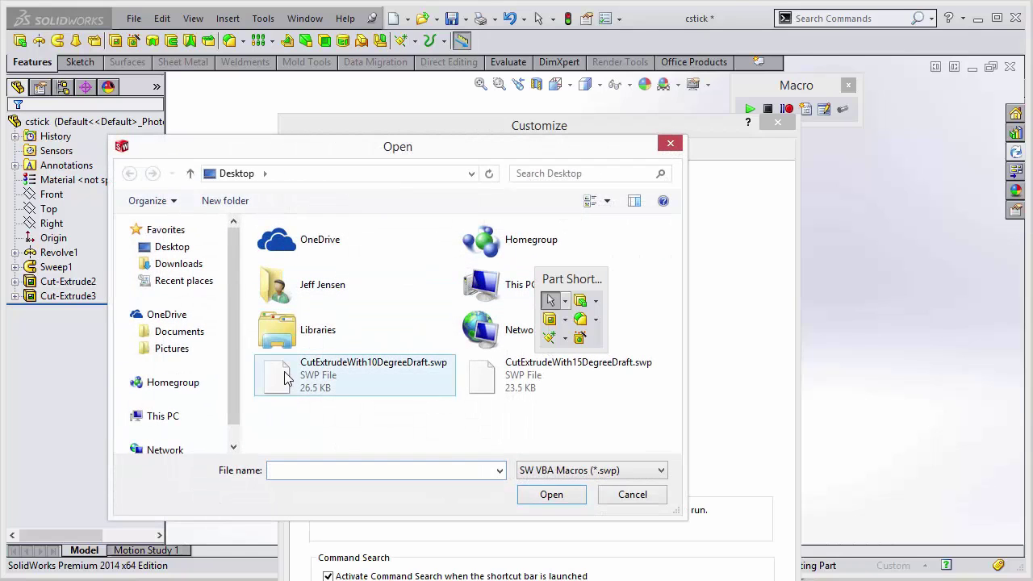
left_click(325, 381)
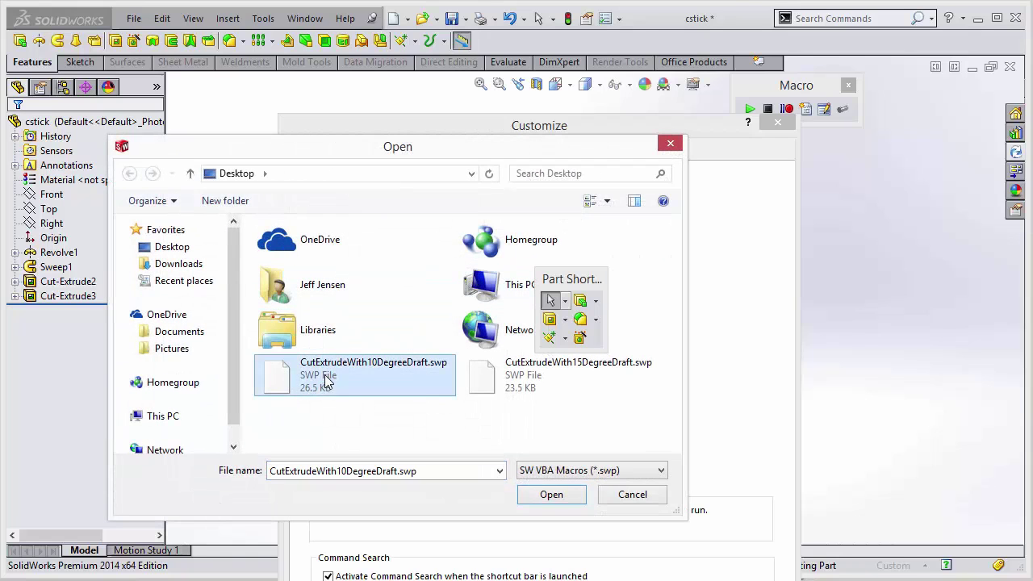
left_click(551, 494)
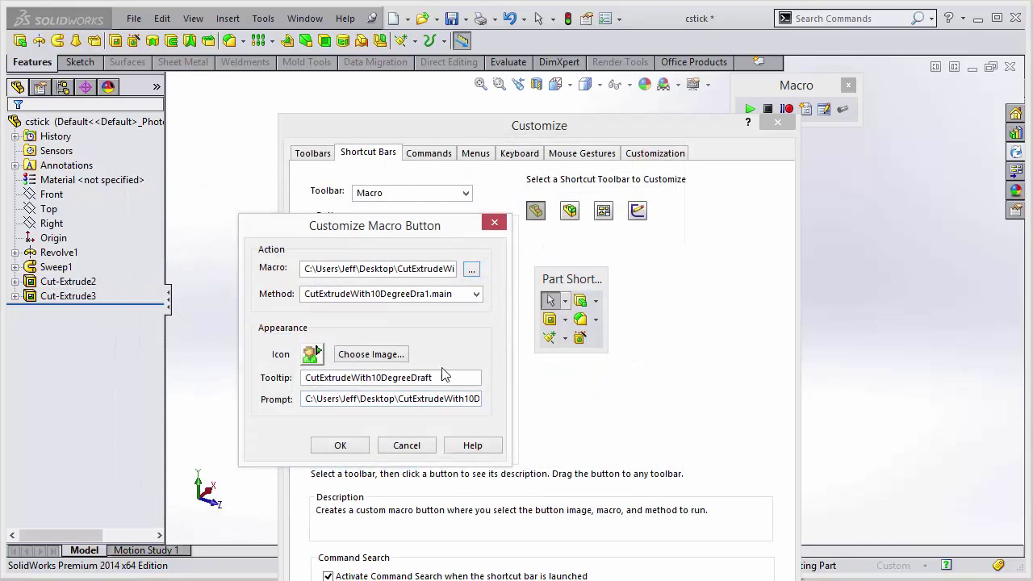
left_click(386, 364)
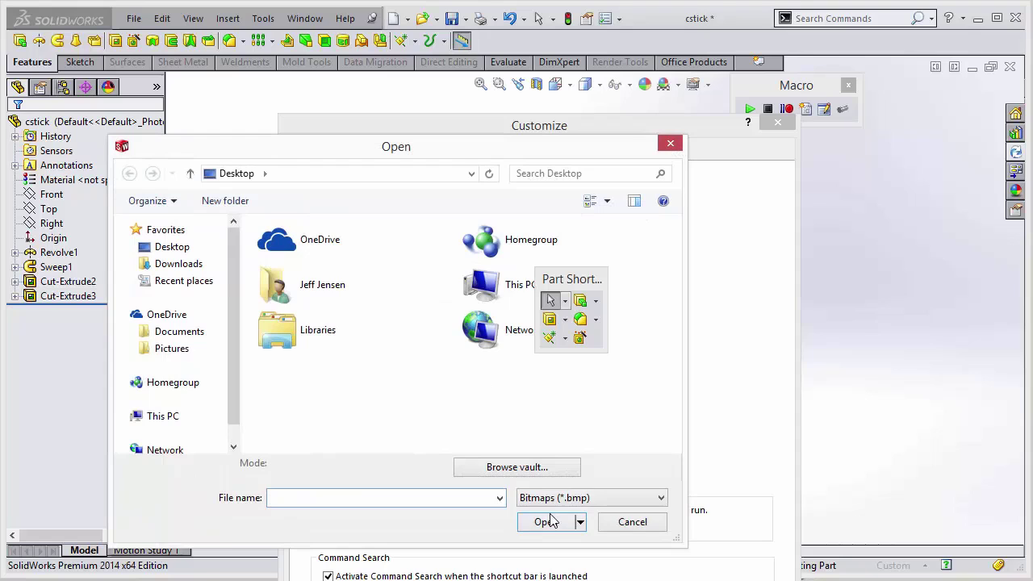
left_click(633, 523)
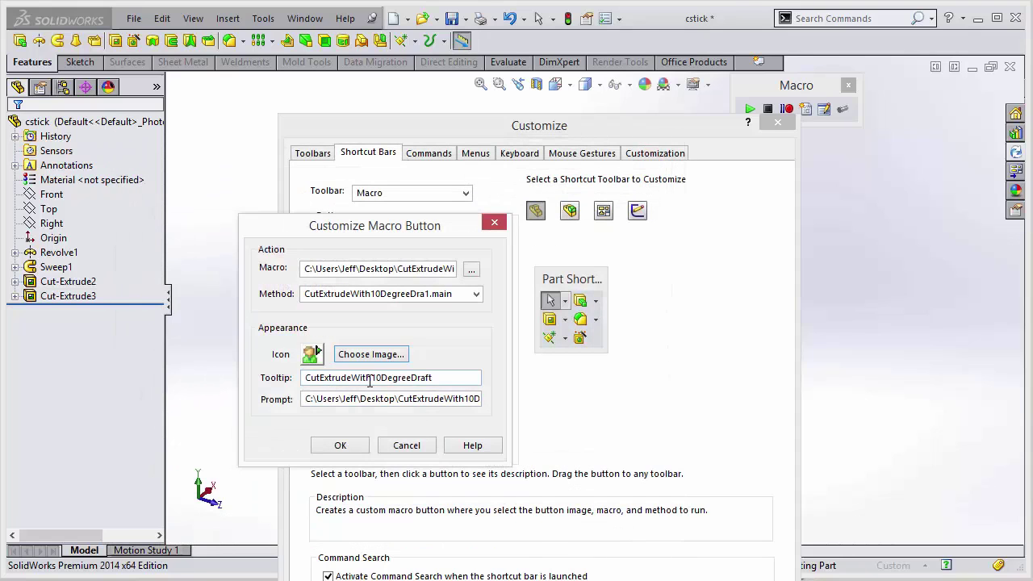
Step: Correct the tooltip spacing to 'Cut Extrude With 10 Degree Draft' and accept the button
left_click(322, 379)
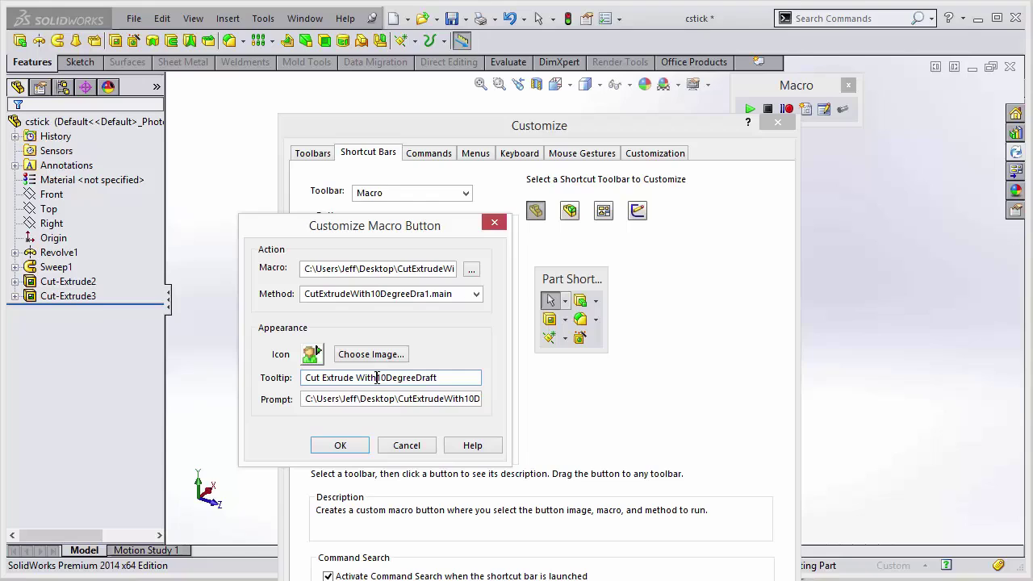
left_click(377, 378)
key("Right")
left_click(422, 377)
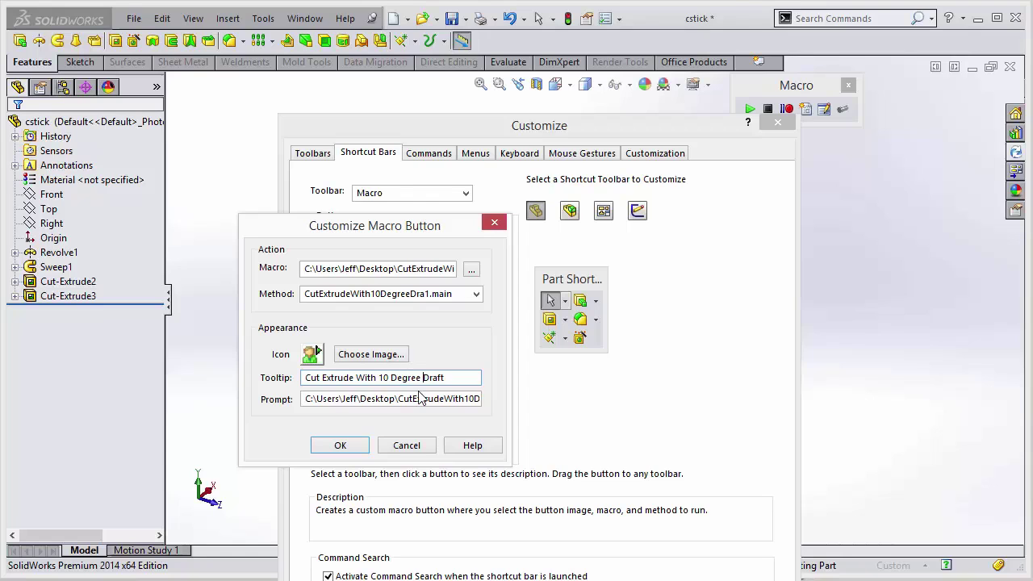
left_click(339, 446)
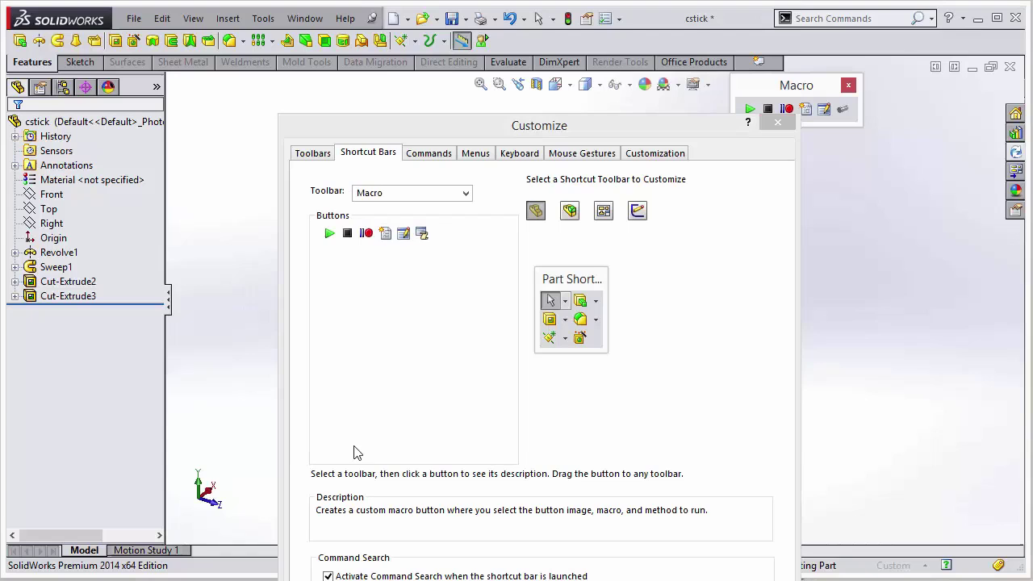
key("Return")
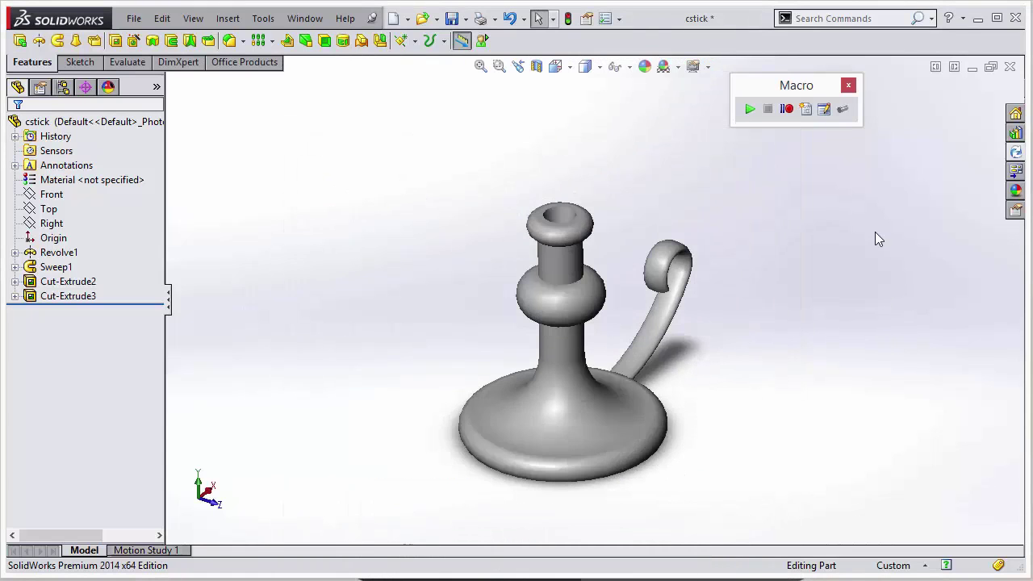
Step: Delete Cut-Extrude3 together with its absorbed features, clearing the hole from the base
middle_click_drag(525, 364, 505, 159)
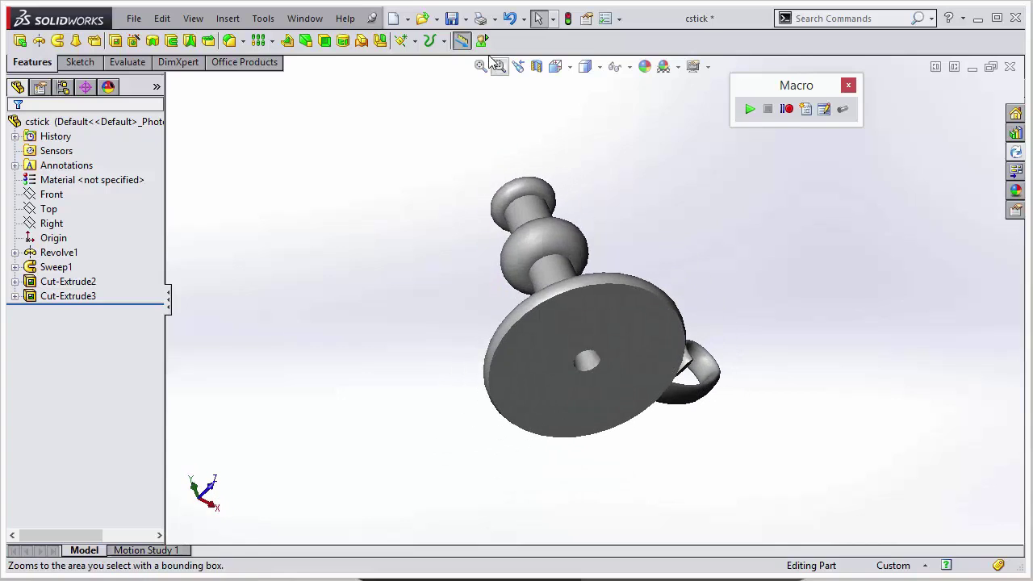
left_click(81, 296)
right_click(81, 296)
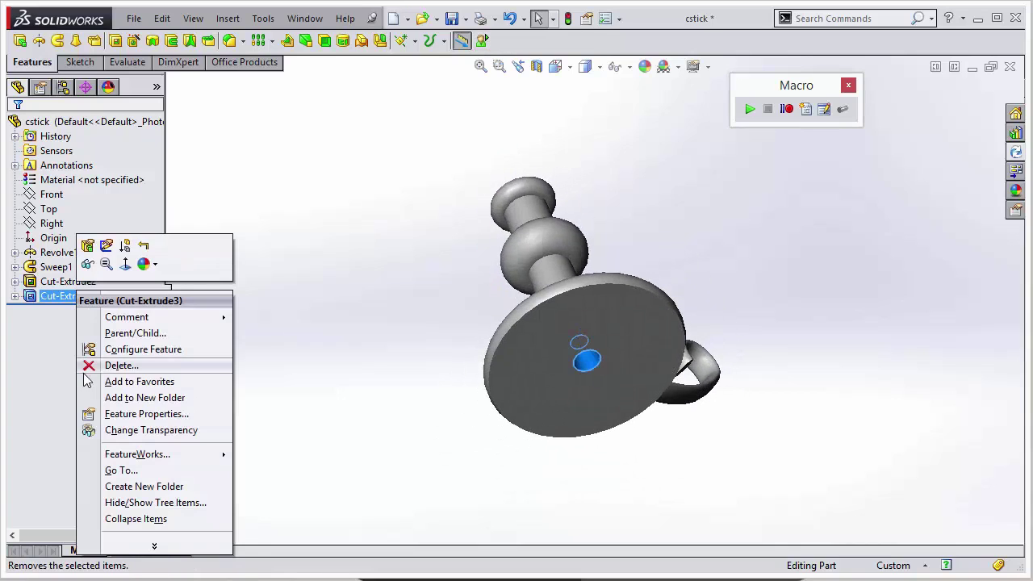
left_click(105, 363)
left_click(518, 416)
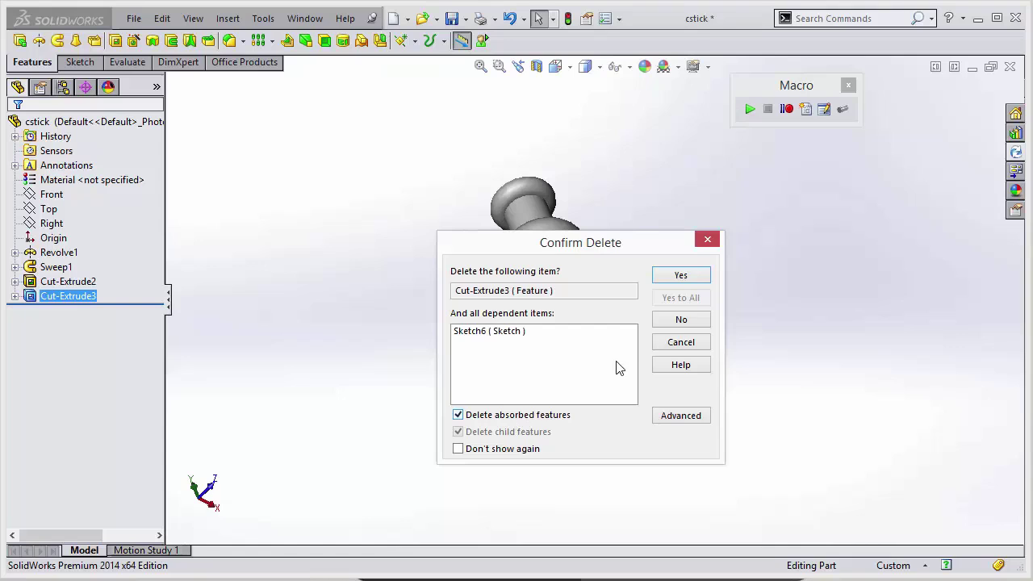
left_click(681, 277)
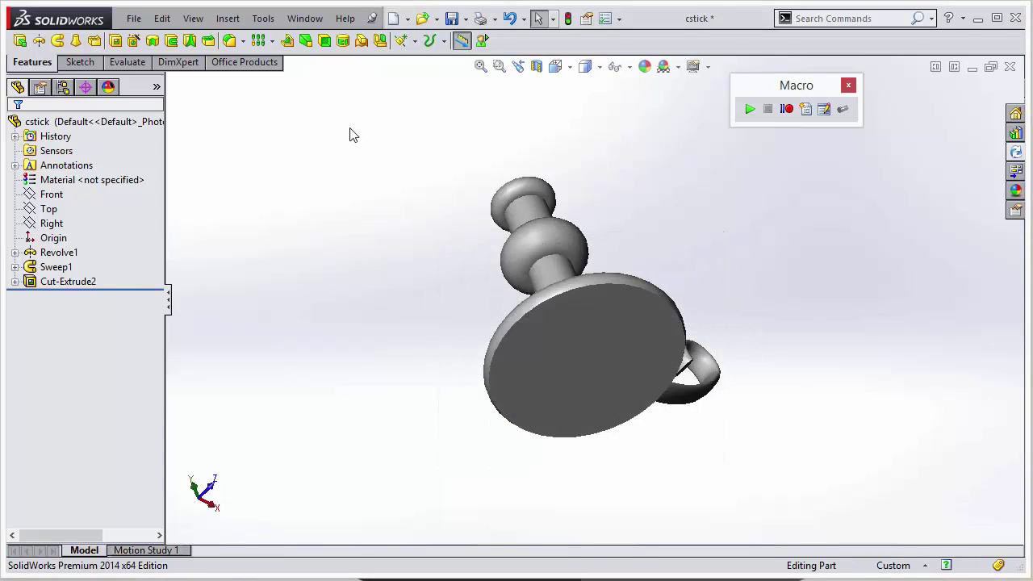
Step: Select the base's flat face and run the Cut Extrude With 10 Degree Draft button
left_click(586, 357)
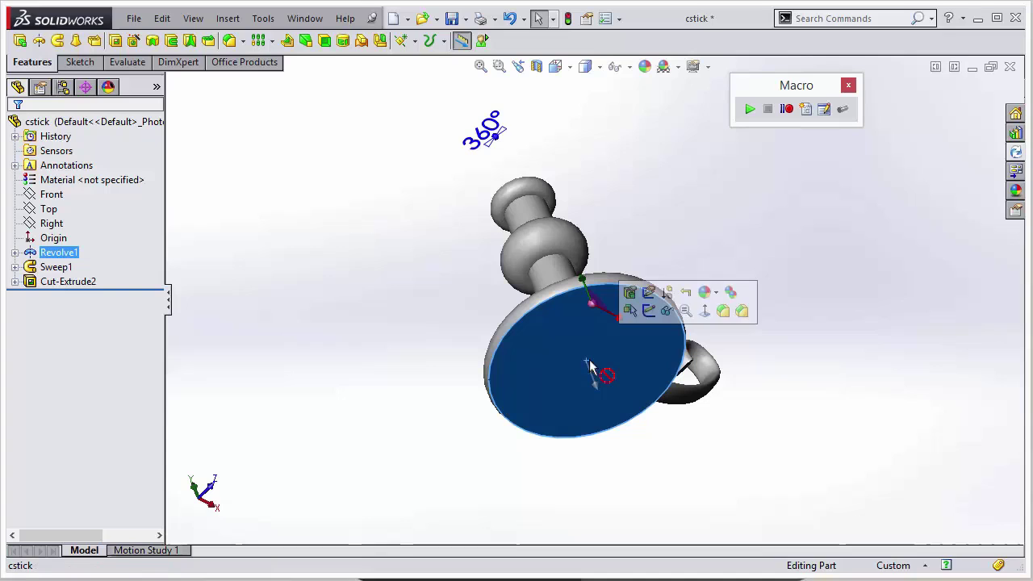
left_click(483, 44)
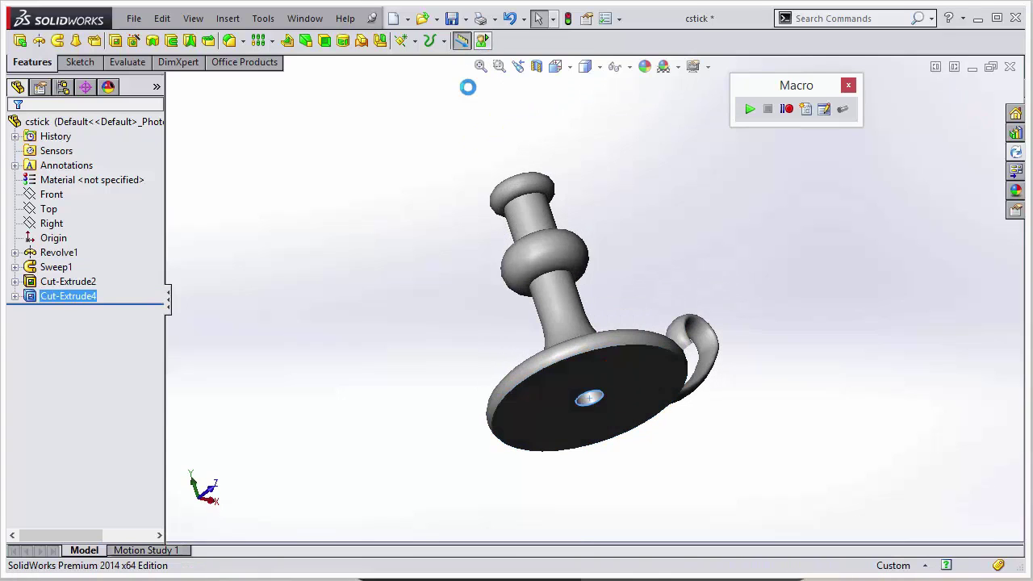
middle_click_drag(392, 339, 379, 452)
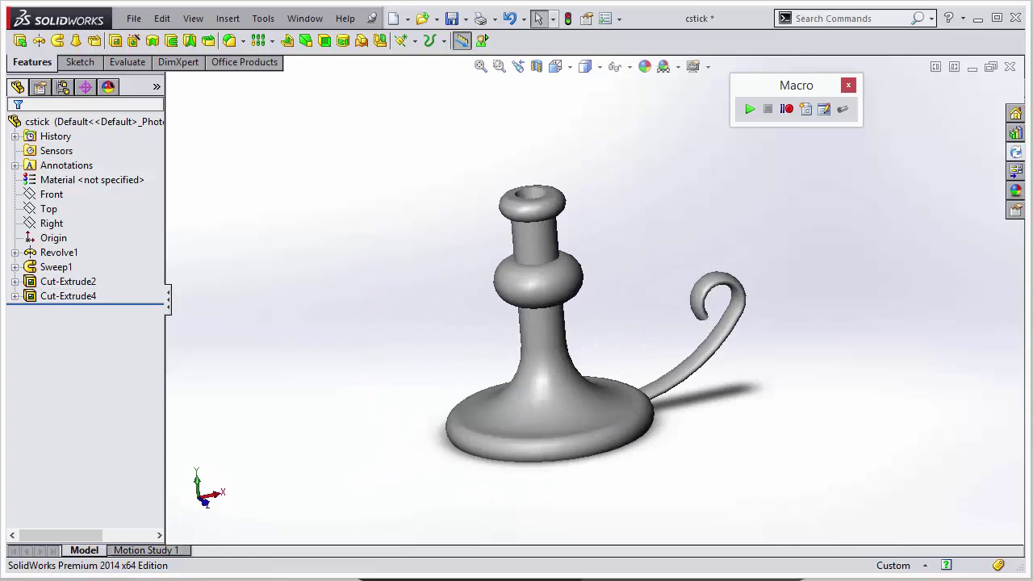